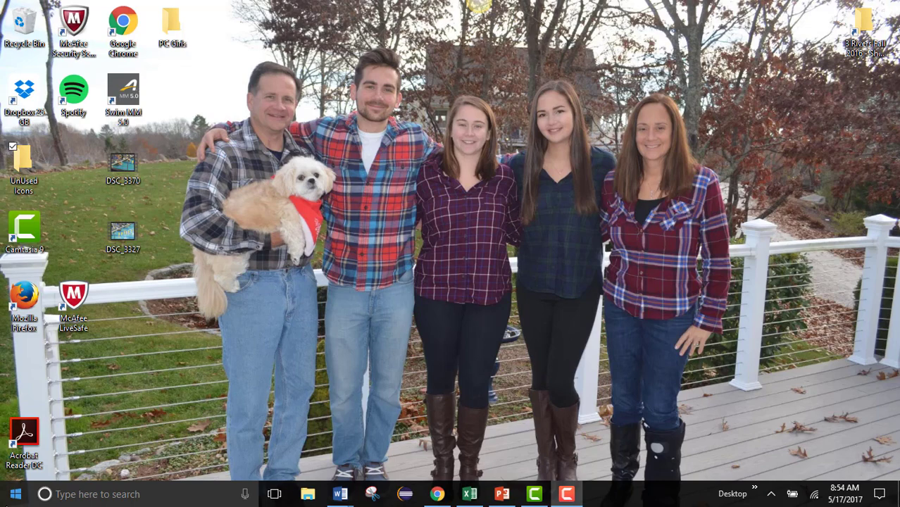
Launch Word 2016 and maximize its start window
{"action": "left_click", "coordinate": [16, 495]}
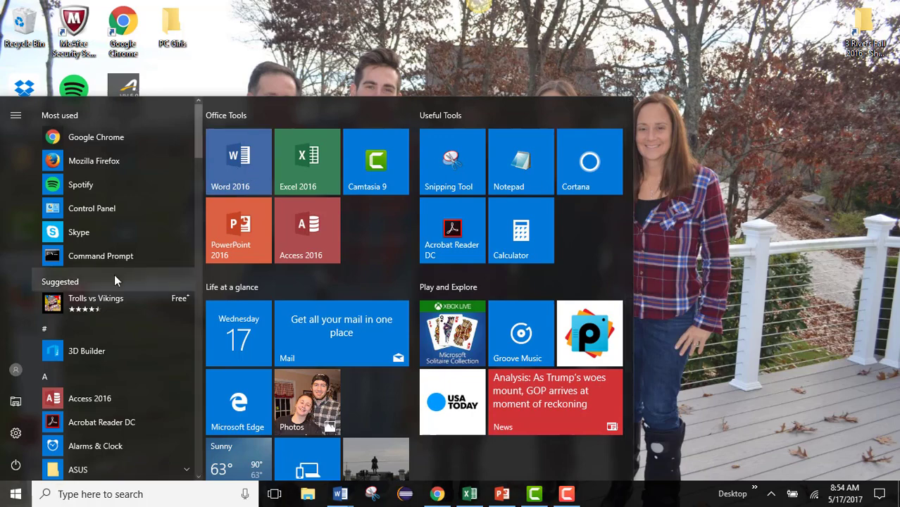
{"action": "scroll", "coordinate": [122, 340], "scroll_direction": "down", "scroll_amount": 5}
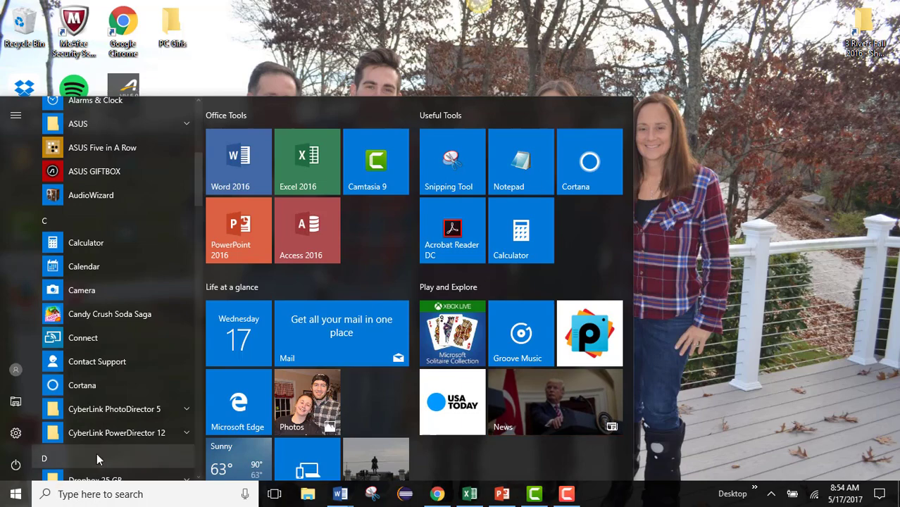
{"action": "left_click", "coordinate": [238, 161]}
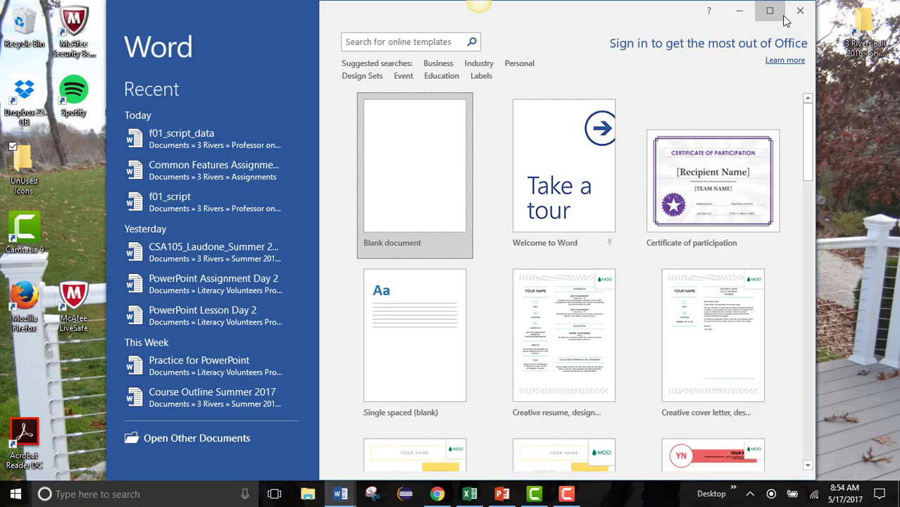
{"action": "left_click", "coordinate": [772, 11]}
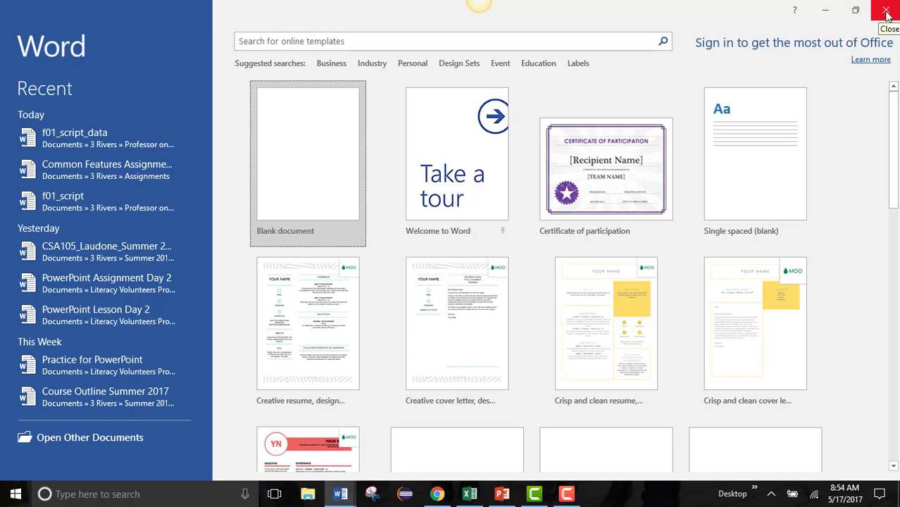
Minimize the Word start window and bring it back, reducing its size and maximizing it again
{"action": "left_click", "coordinate": [826, 19]}
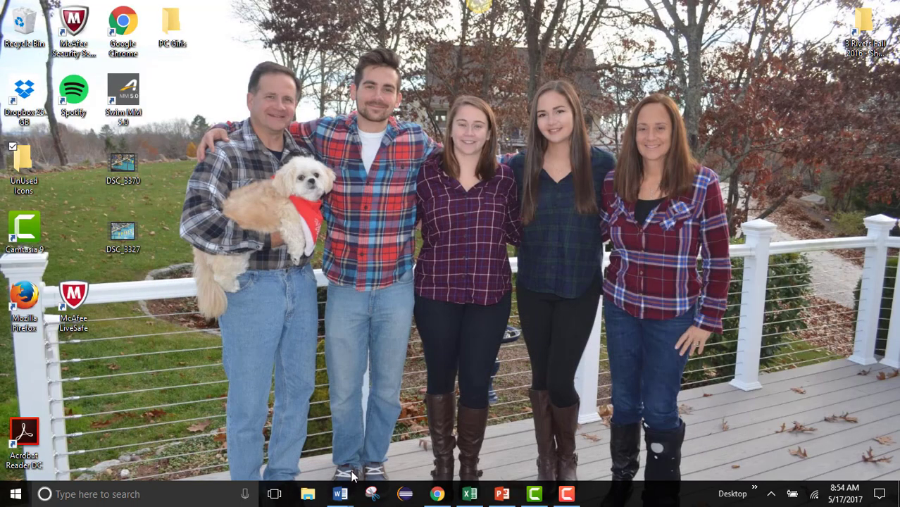
{"action": "mouse_move", "coordinate": [344, 499]}
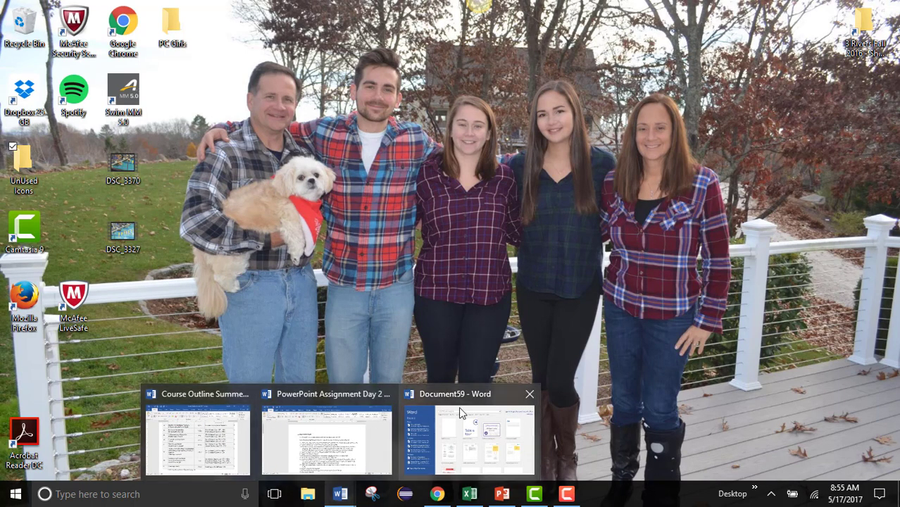
{"action": "mouse_move", "coordinate": [459, 414]}
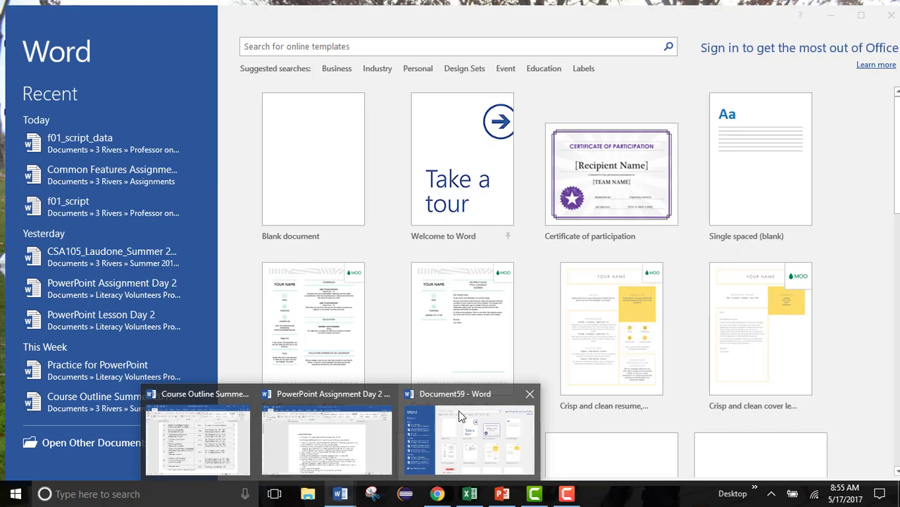
{"action": "left_click", "coordinate": [459, 412]}
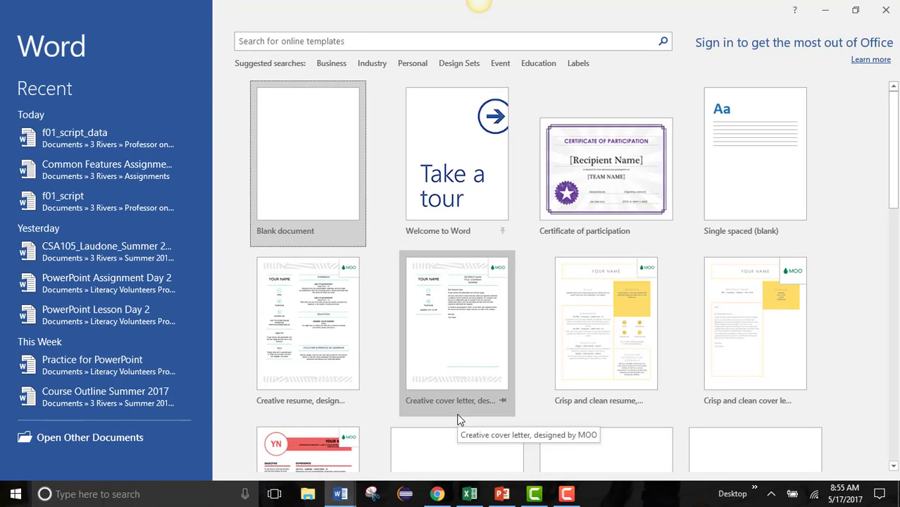
{"action": "left_click", "coordinate": [857, 13]}
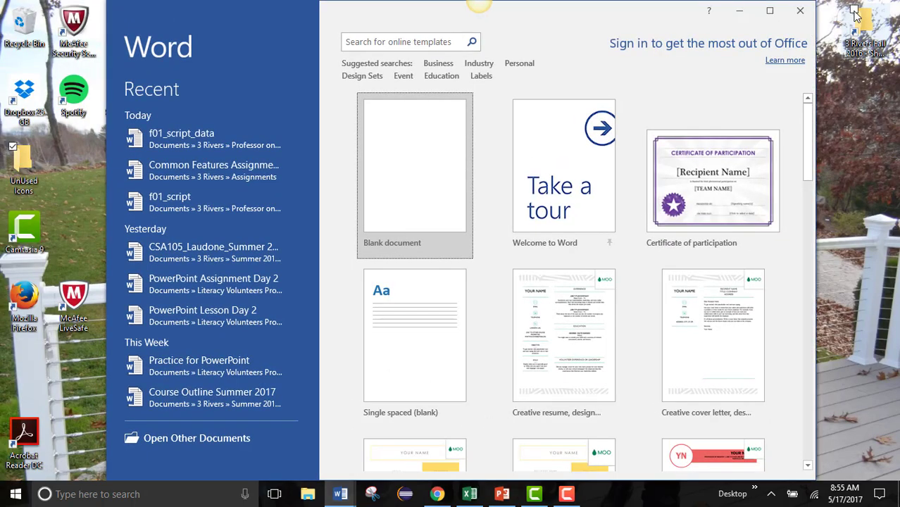
{"action": "left_click", "coordinate": [768, 12]}
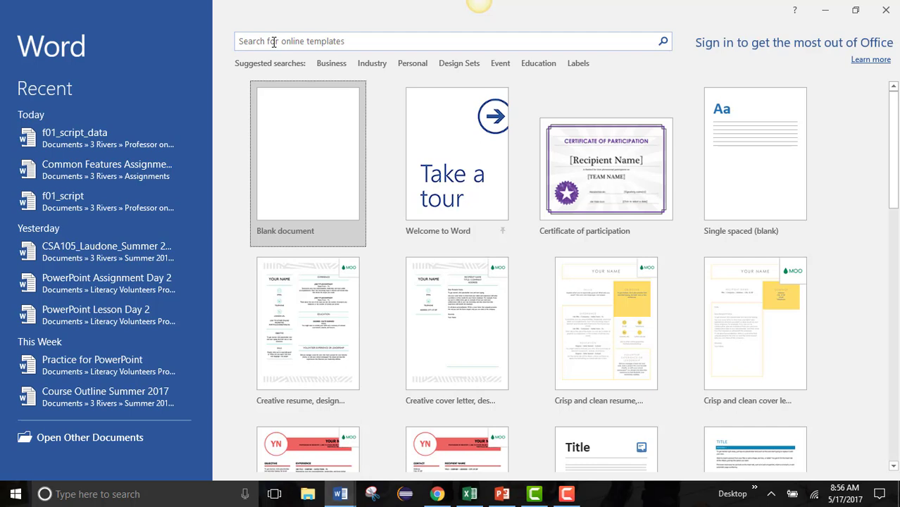
Create a blank document and view the Quick Access Toolbar customization options
{"action": "left_click", "coordinate": [308, 144]}
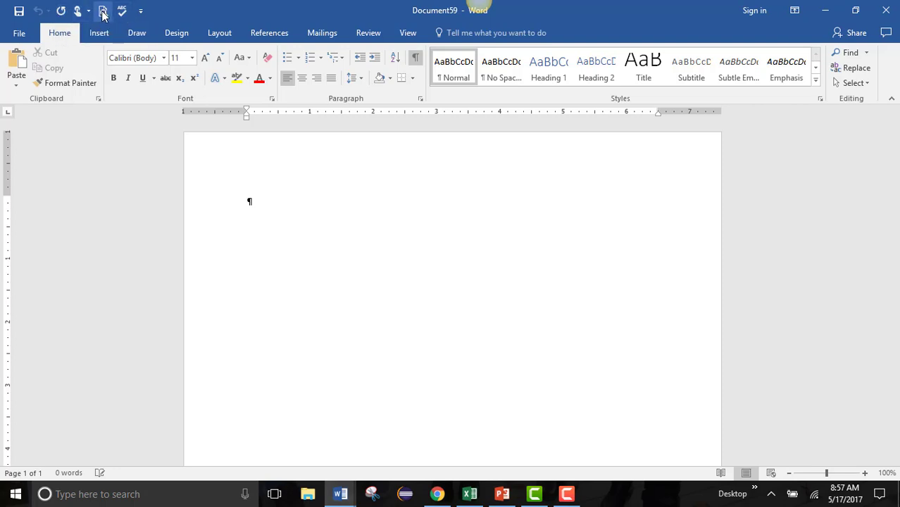
{"action": "left_click", "coordinate": [140, 12]}
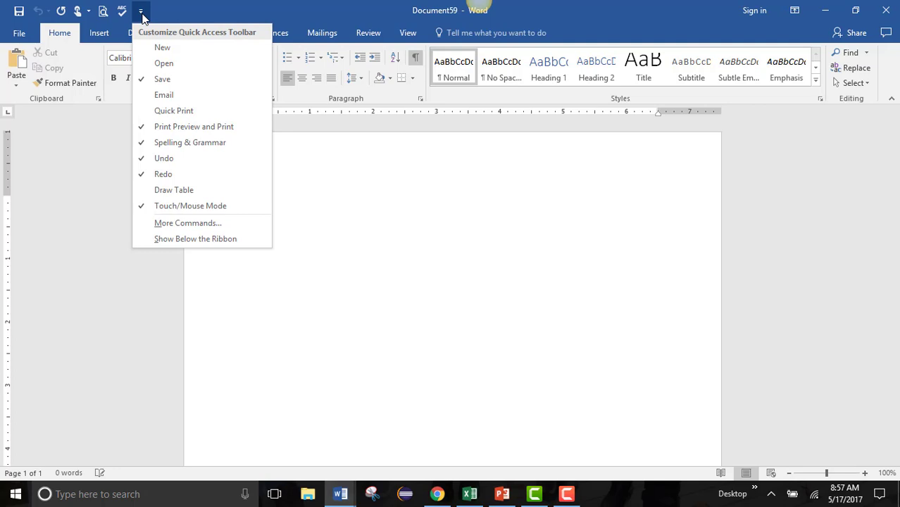
{"action": "left_click", "coordinate": [142, 13]}
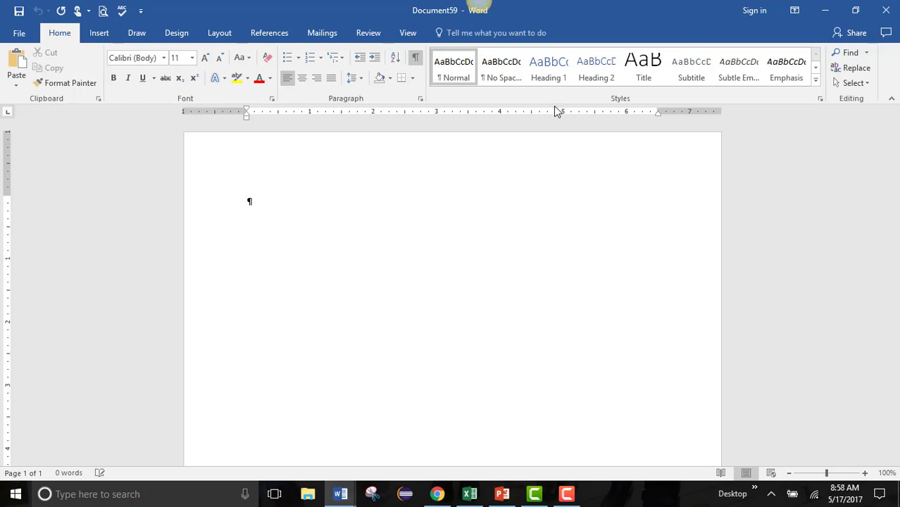
Look through the insert, draw, design, layout and references command sets, returning to the home commands
{"action": "left_click", "coordinate": [99, 36]}
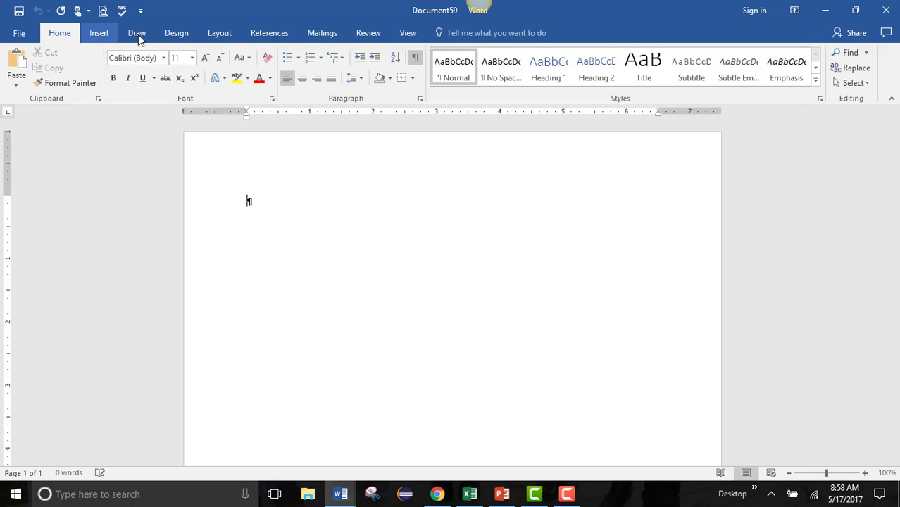
{"action": "left_click", "coordinate": [138, 36]}
{"action": "left_click", "coordinate": [177, 36]}
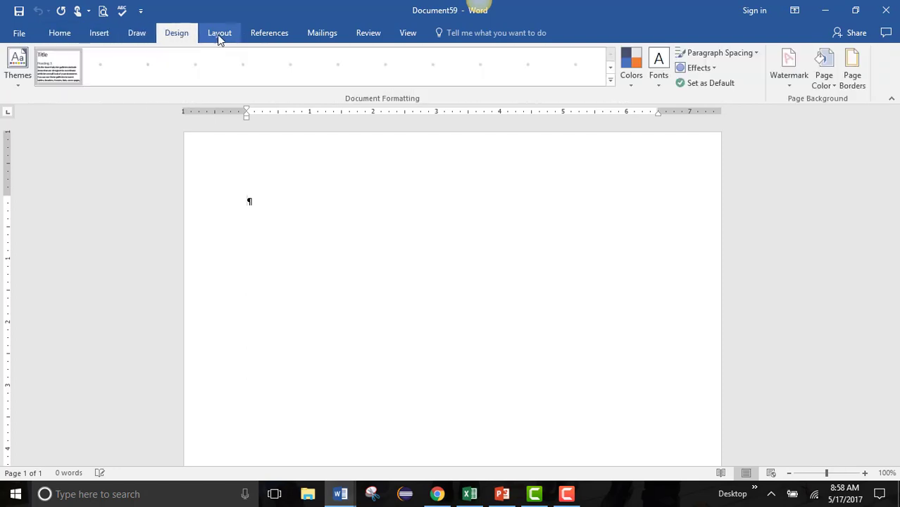
{"action": "left_click", "coordinate": [221, 37]}
{"action": "left_click", "coordinate": [274, 34]}
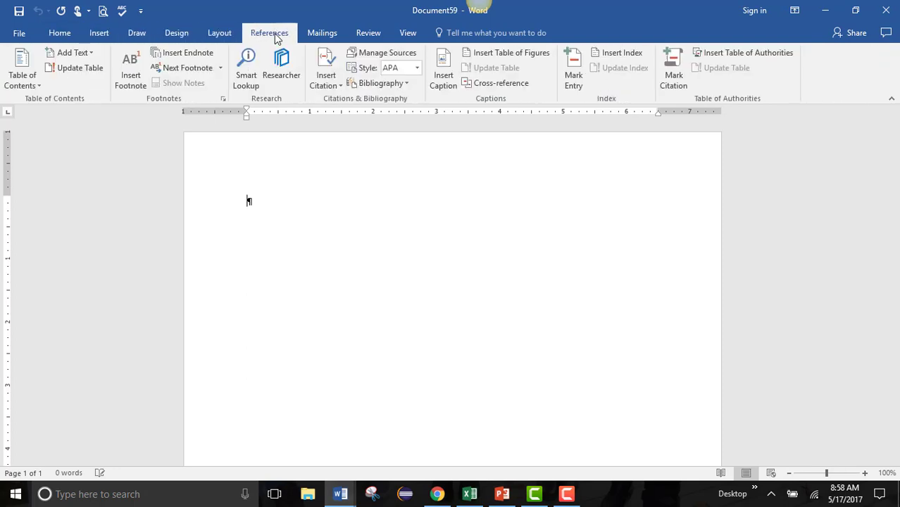
{"action": "left_click", "coordinate": [61, 36]}
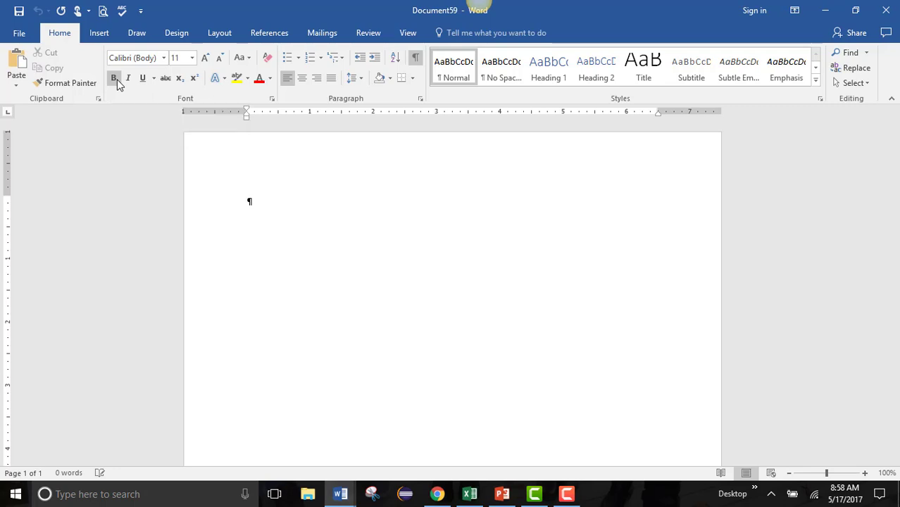
Open f01_script_data from Documents > 3 Rivers > Professor only materials > Scripted Lectures > f01_script, and dismiss the Facebook notification
{"action": "left_click", "coordinate": [25, 35]}
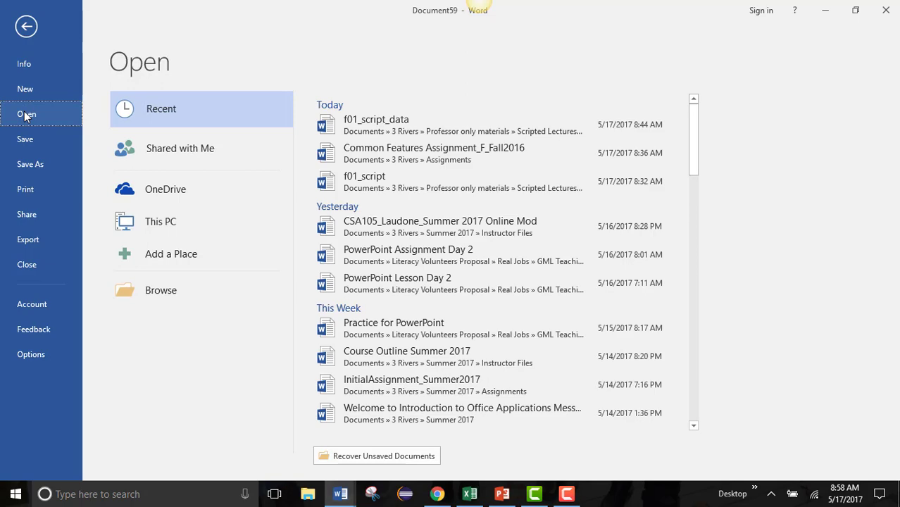
{"action": "left_click", "coordinate": [158, 299]}
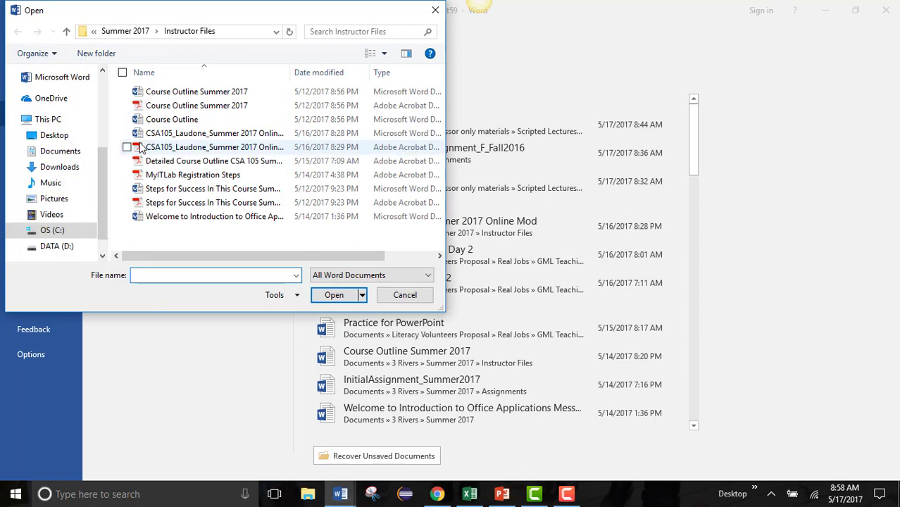
{"action": "left_click", "coordinate": [71, 156]}
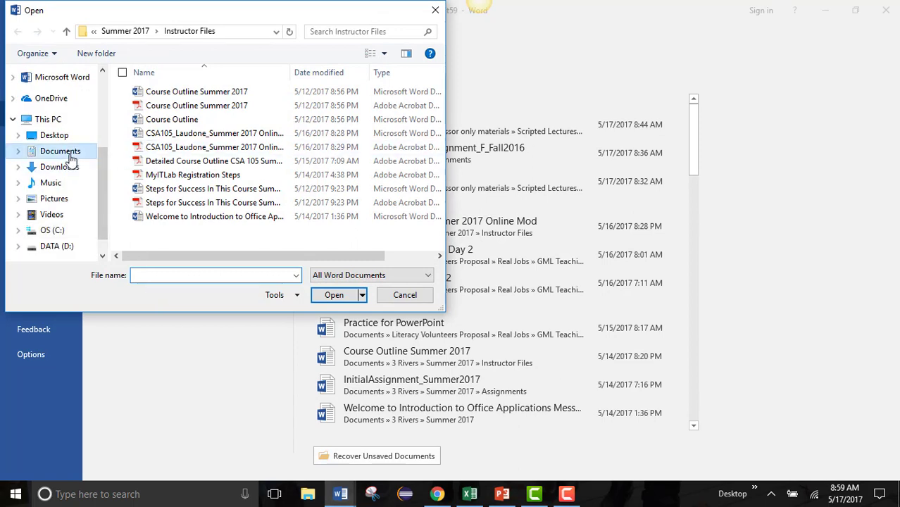
{"action": "double_click", "coordinate": [159, 92]}
{"action": "double_click", "coordinate": [172, 186]}
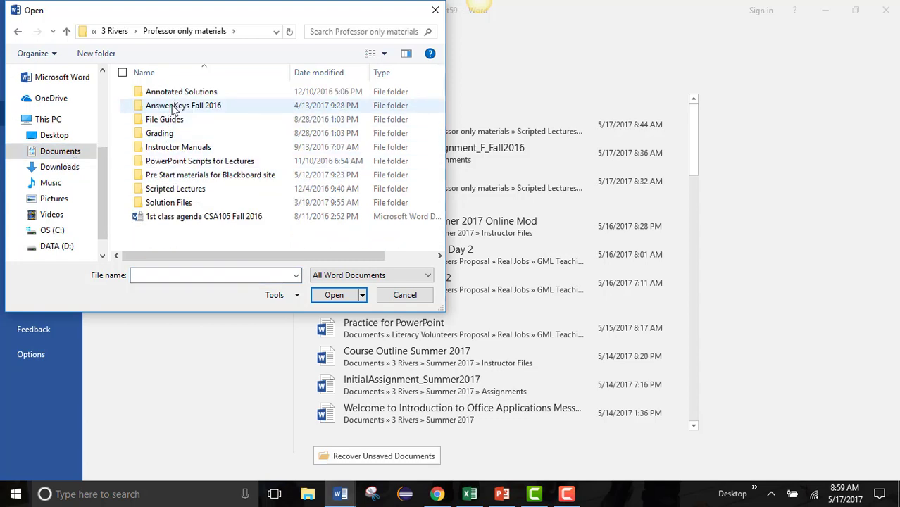
{"action": "double_click", "coordinate": [164, 190]}
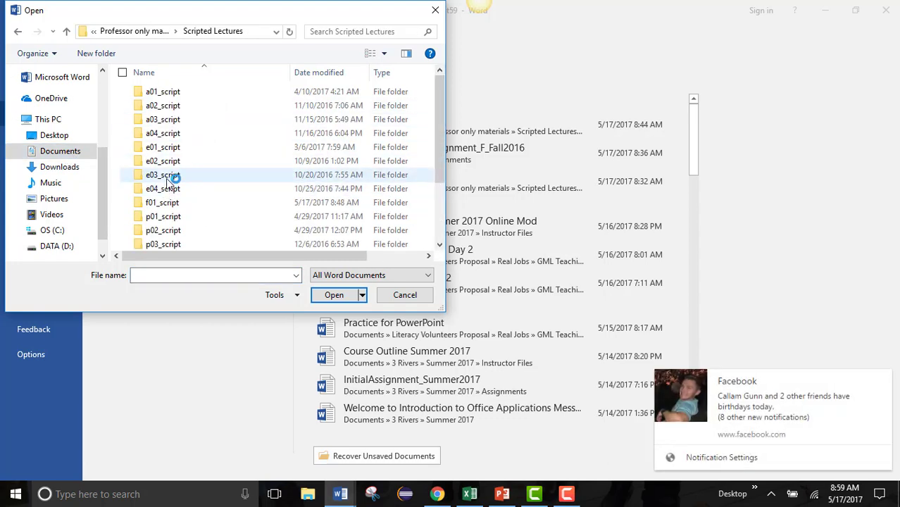
{"action": "double_click", "coordinate": [162, 203]}
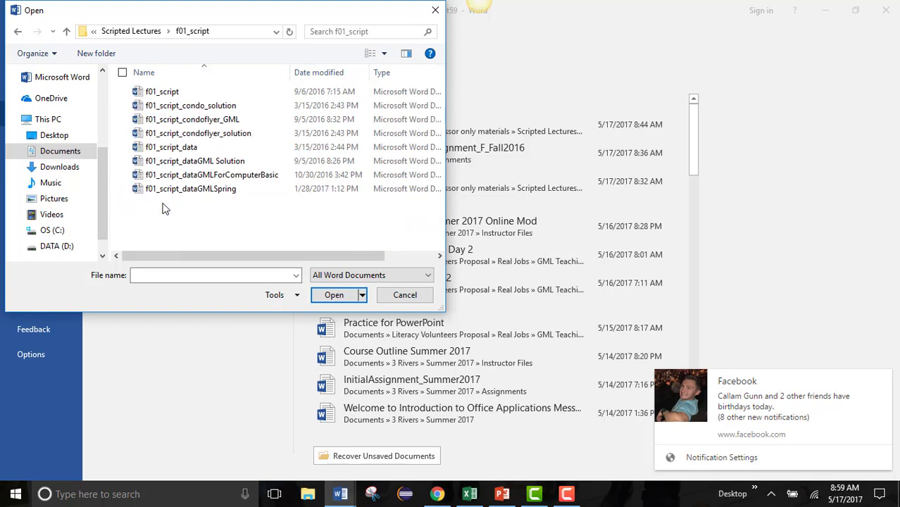
{"action": "double_click", "coordinate": [177, 146]}
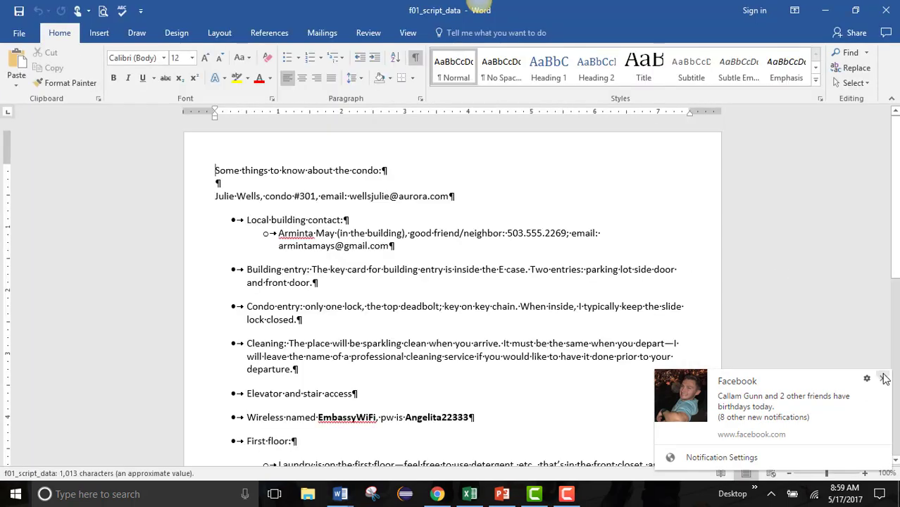
{"action": "left_click", "coordinate": [881, 379]}
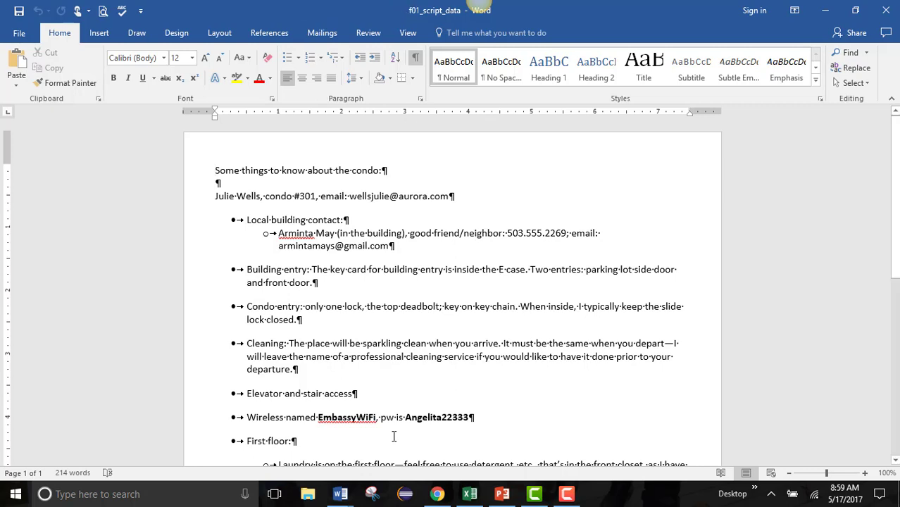
Save a copy in the f01_script folder with the author's full name appended to f01_script_data, and review its document information
{"action": "left_click", "coordinate": [20, 36]}
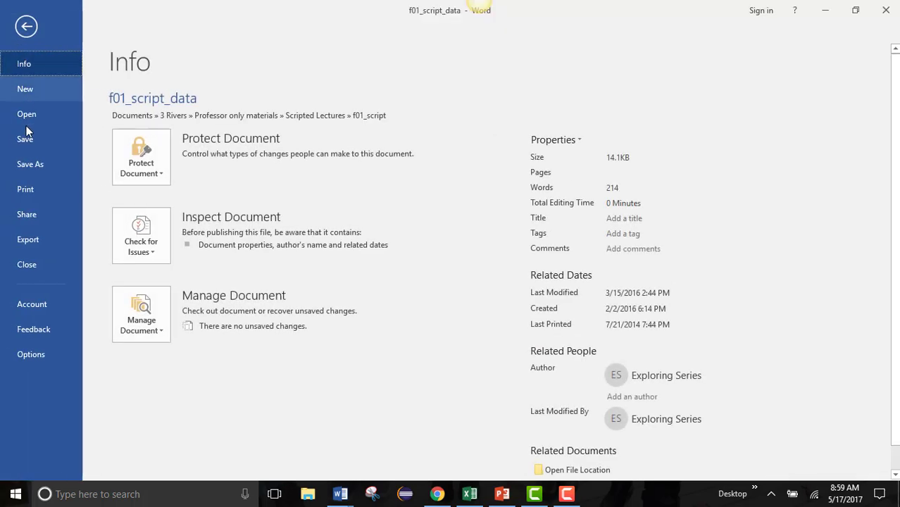
{"action": "left_click", "coordinate": [25, 163]}
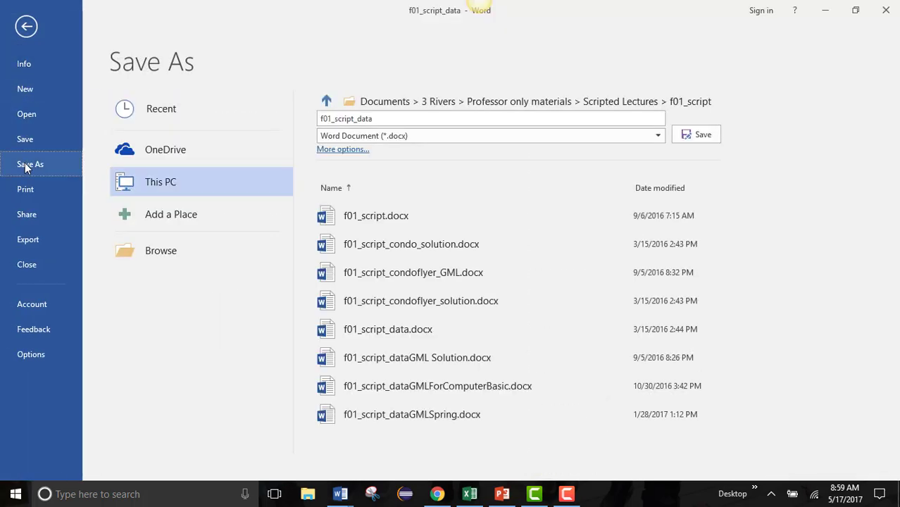
{"action": "left_click", "coordinate": [383, 119]}
{"action": "left_click", "coordinate": [383, 119]}
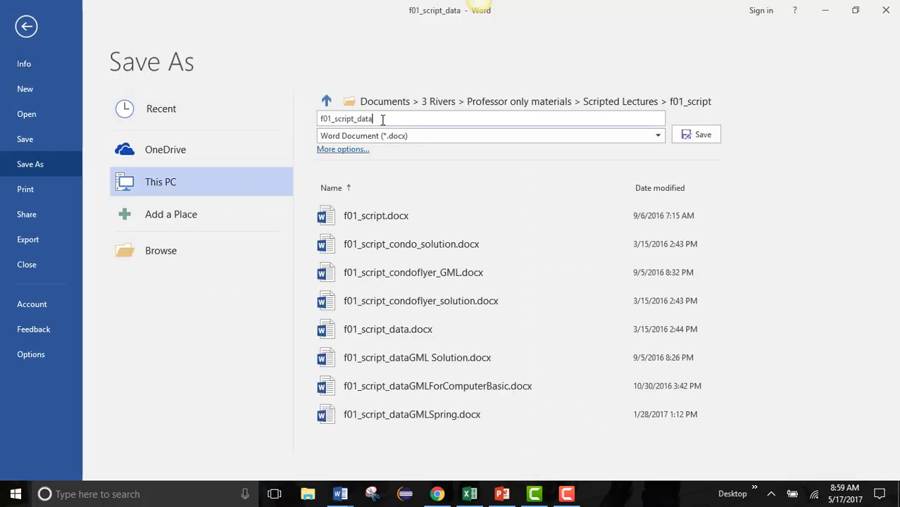
{"action": "type", "text": "GinaLaudone"}
{"action": "left_click", "coordinate": [695, 136]}
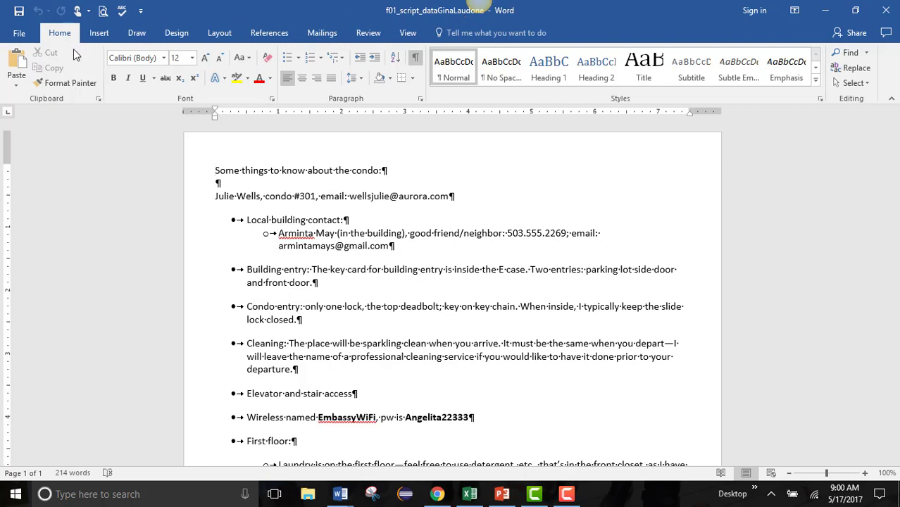
{"action": "left_click", "coordinate": [15, 35]}
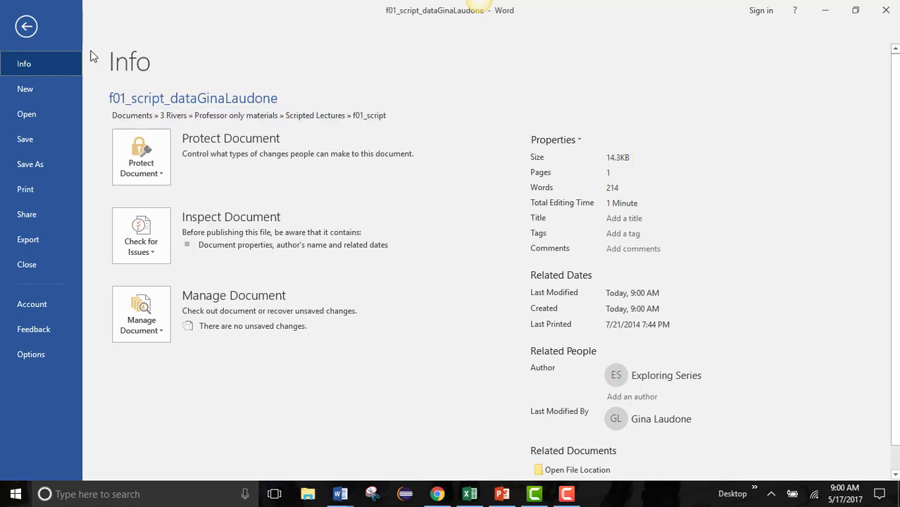
{"action": "left_click", "coordinate": [26, 28]}
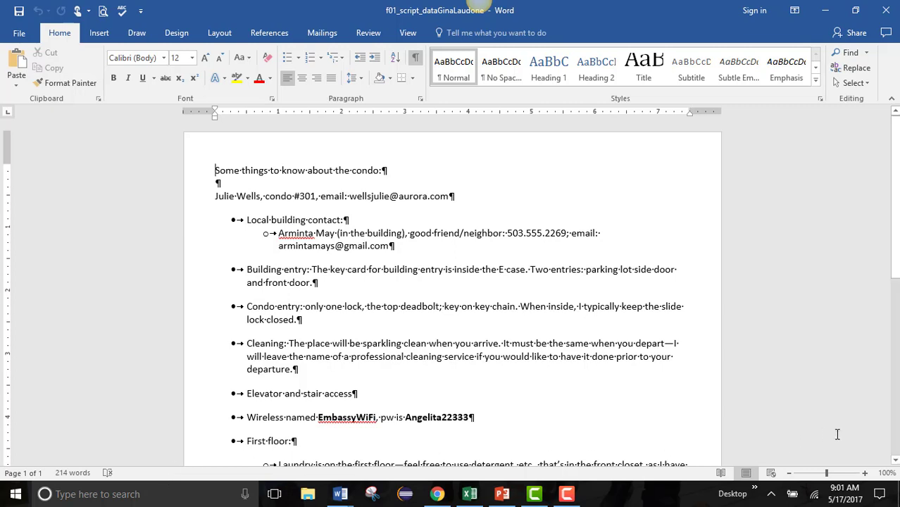
Zoom the condo document in to 130% and back out to 90%
{"action": "left_click", "coordinate": [867, 477]}
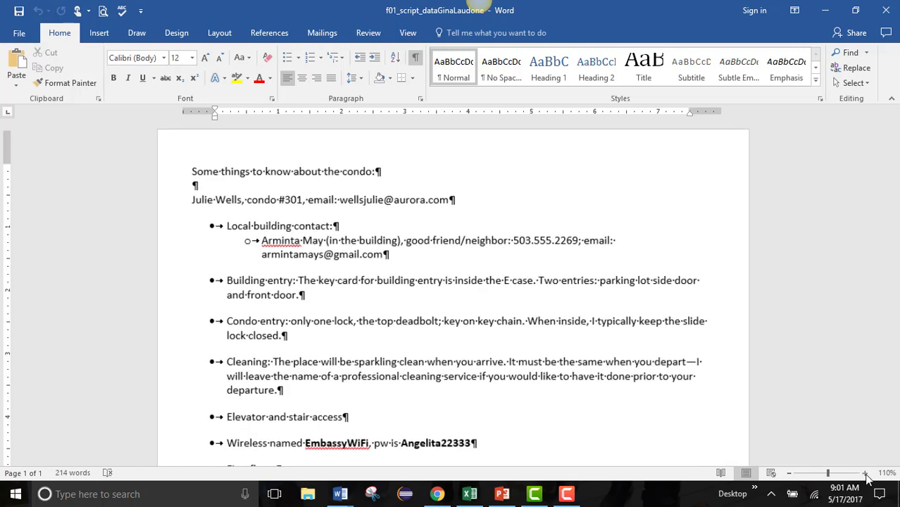
{"action": "left_click", "coordinate": [866, 474]}
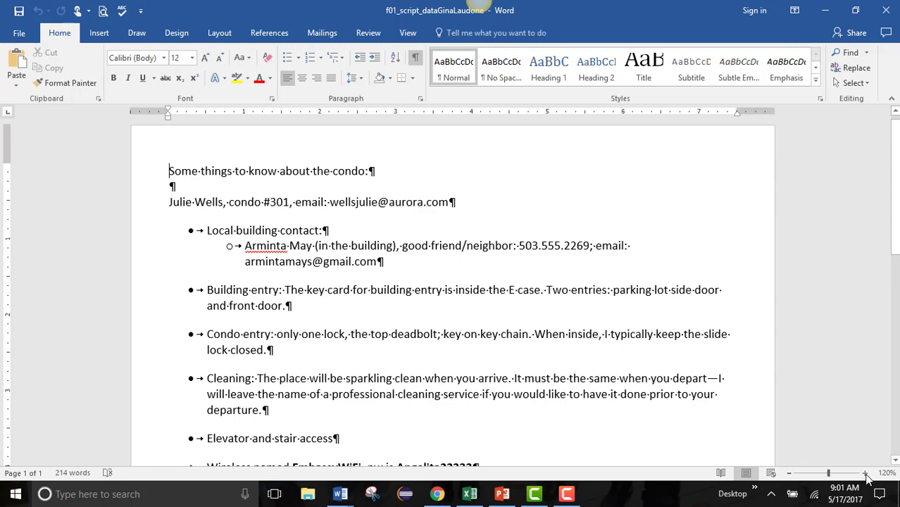
{"action": "left_click", "coordinate": [865, 473]}
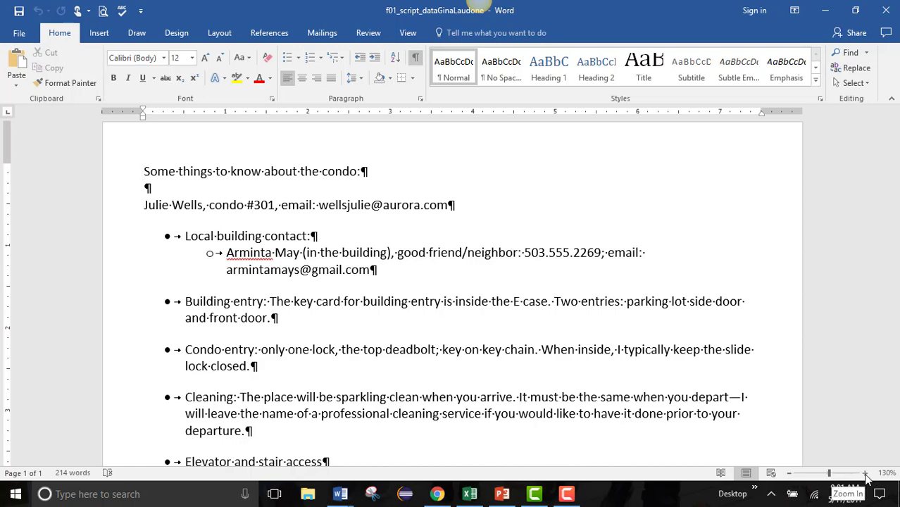
{"action": "left_click", "coordinate": [789, 474]}
{"action": "left_click", "coordinate": [790, 474]}
{"action": "left_click", "coordinate": [789, 474]}
{"action": "left_click", "coordinate": [790, 474]}
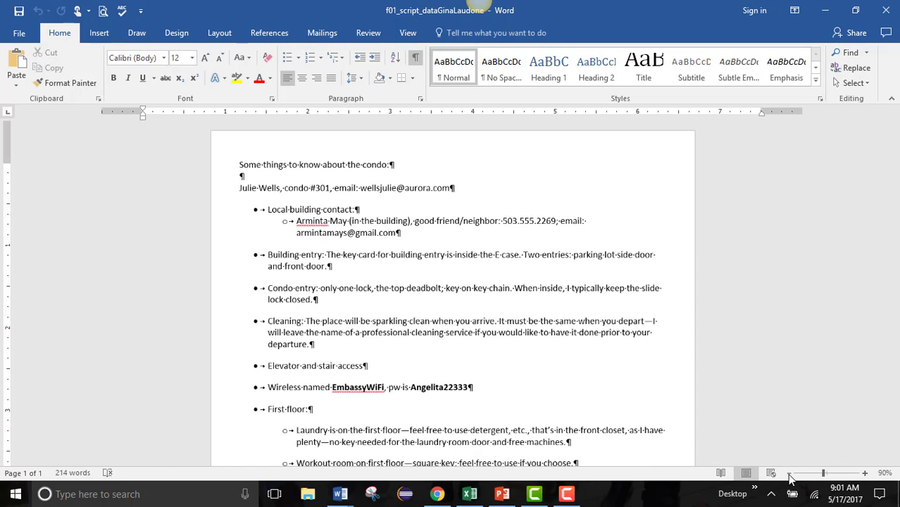
Zoom the condo document in to 130%
{"action": "left_click", "coordinate": [865, 474]}
{"action": "left_click", "coordinate": [866, 474]}
{"action": "left_click", "coordinate": [865, 474]}
{"action": "left_click", "coordinate": [865, 474]}
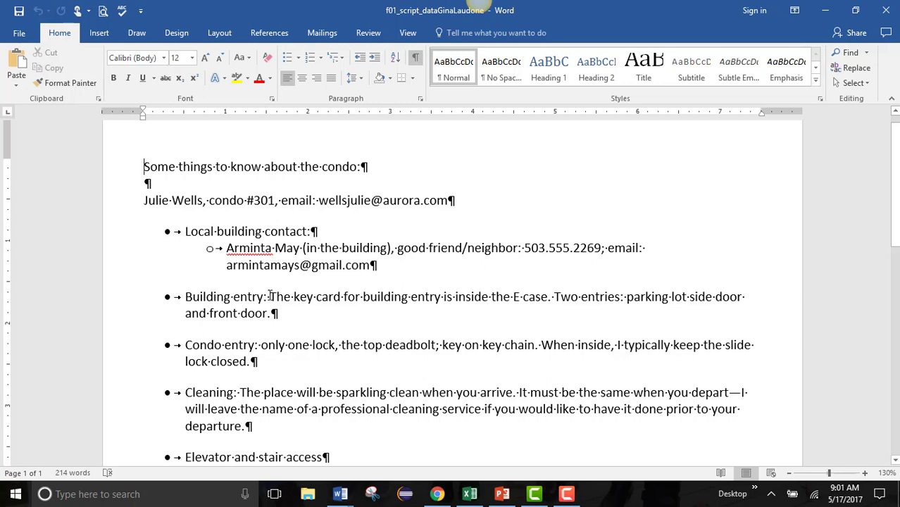
Select and release the phrase "The key card for building entry", and make the word "building" within it bold
{"action": "left_click_drag", "start_coordinate": [270, 296], "coordinate": [433, 296]}
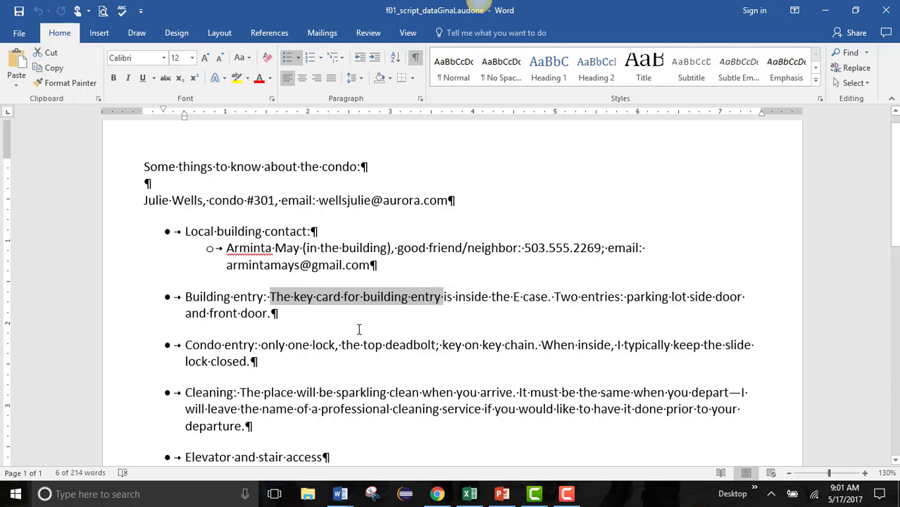
{"action": "left_click", "coordinate": [382, 229]}
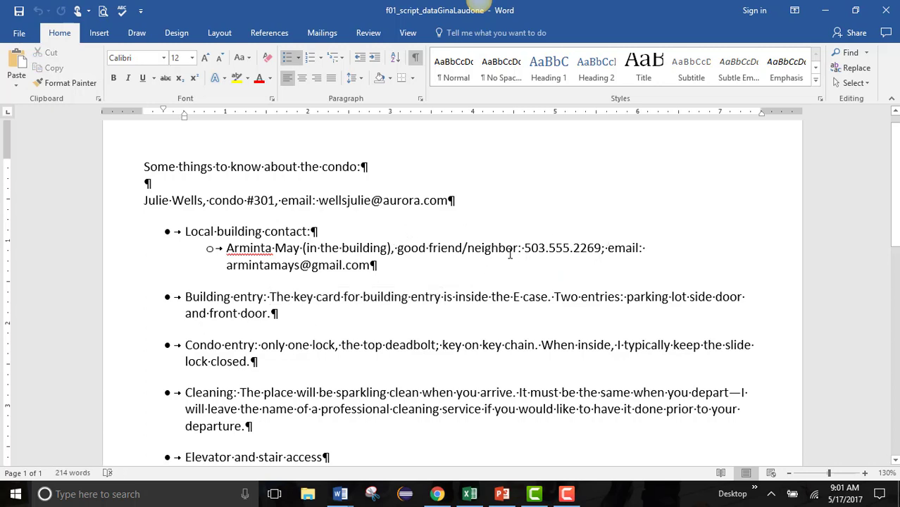
{"action": "double_click", "coordinate": [382, 299]}
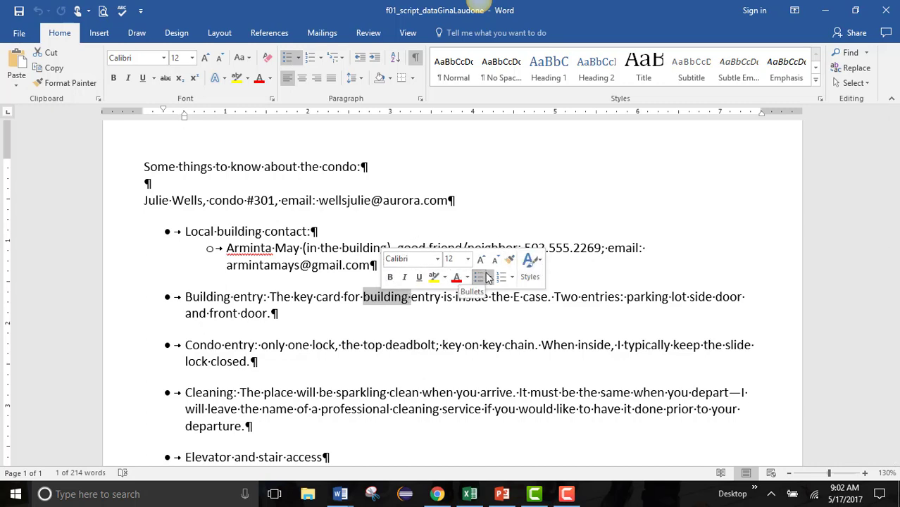
{"action": "left_click", "coordinate": [391, 280]}
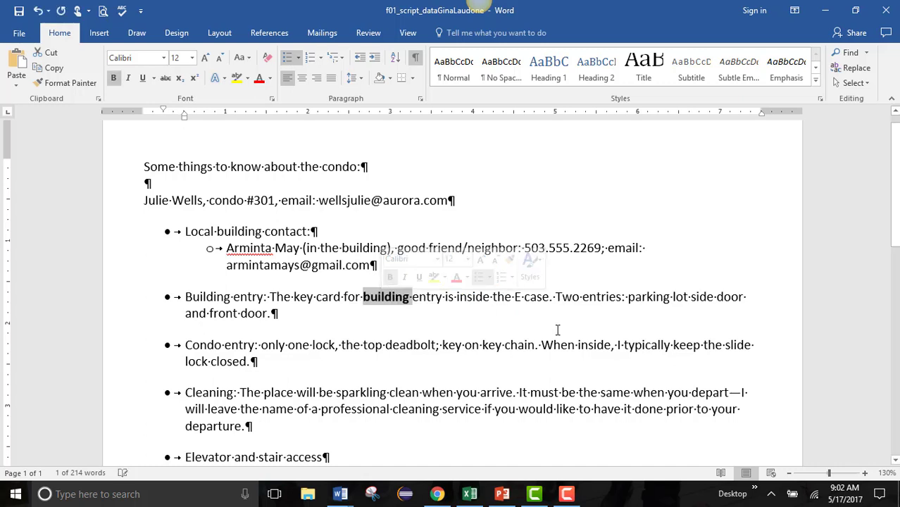
{"action": "left_click", "coordinate": [437, 315]}
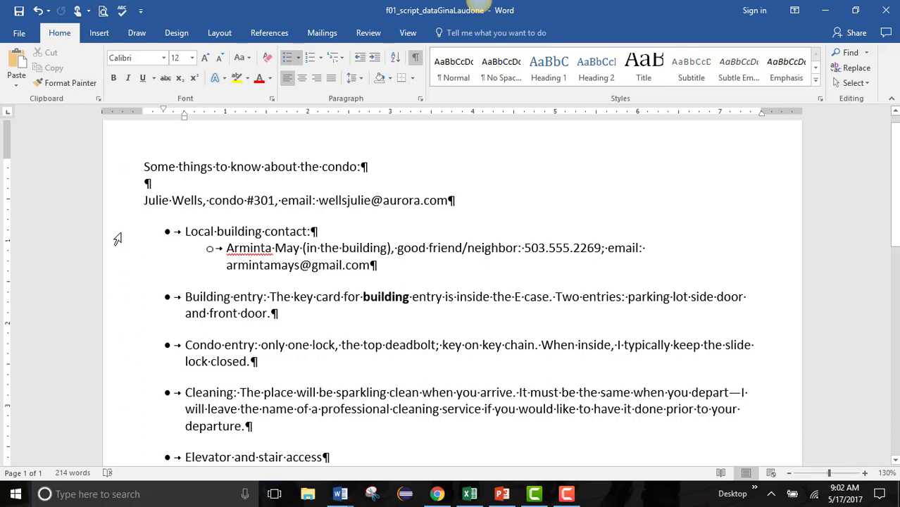
Extend the selection from the first Condo entry line to its whole paragraph and the entire document, and clear the selection
{"action": "left_click", "coordinate": [121, 352]}
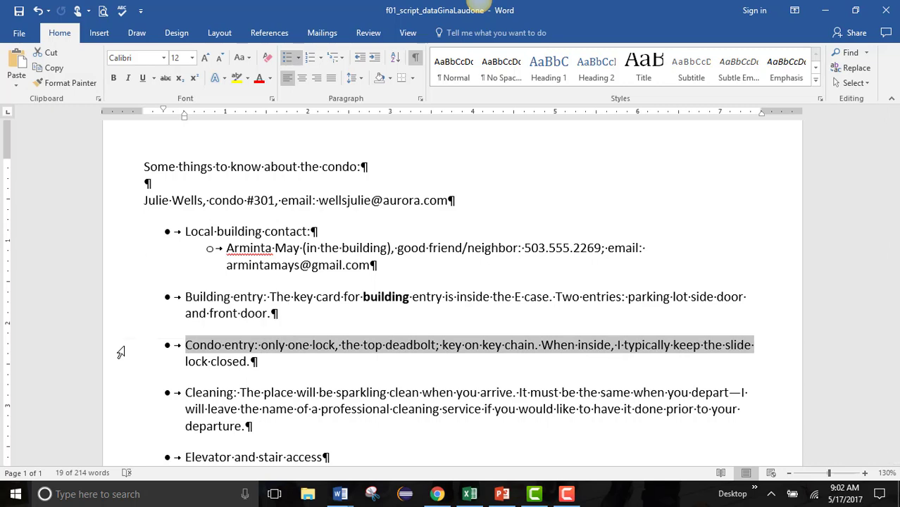
{"action": "double_click", "coordinate": [121, 353]}
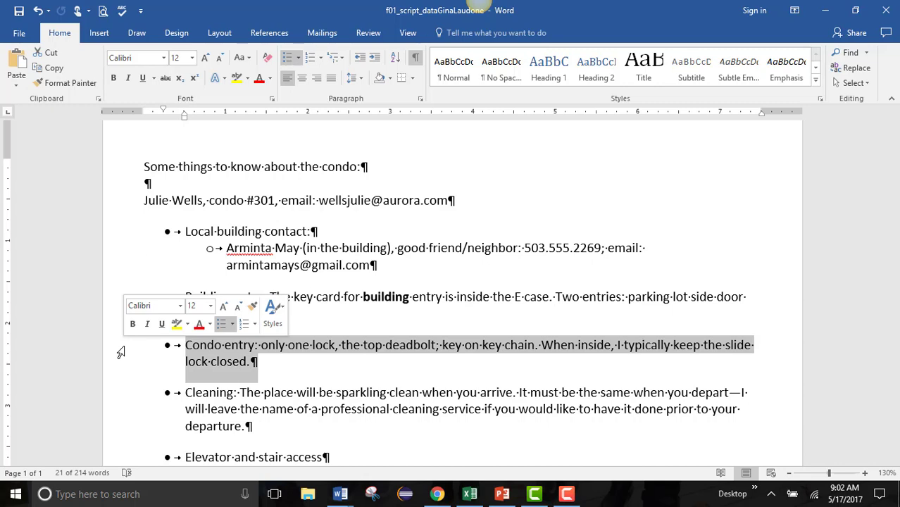
{"action": "triple_click", "coordinate": [121, 352]}
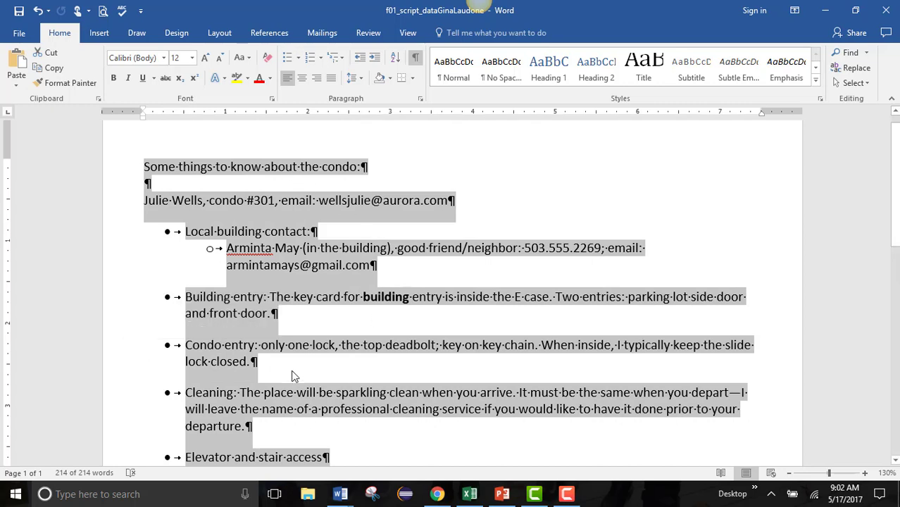
{"action": "left_click", "coordinate": [399, 367]}
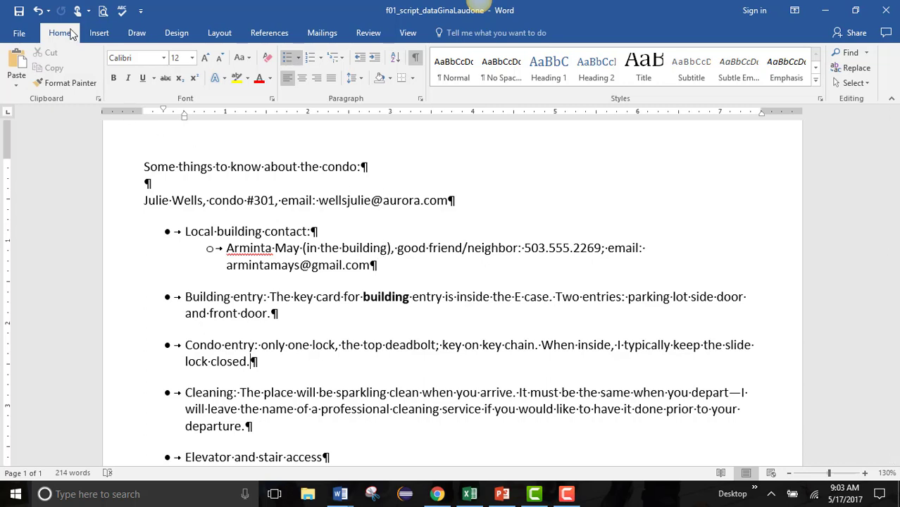
Turn the formatting marks off and back on, and examine the paragraph marks around the empty line below the opening sentence
{"action": "left_click", "coordinate": [416, 58]}
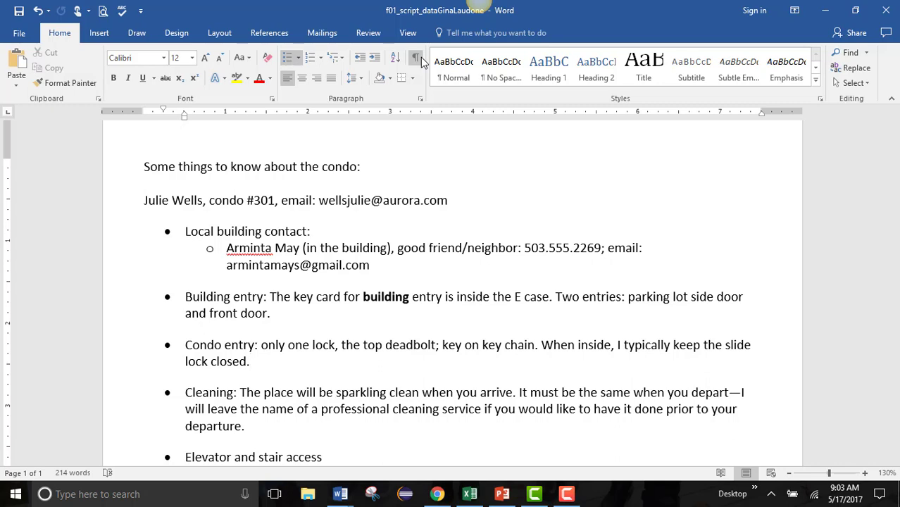
{"action": "left_click", "coordinate": [415, 57]}
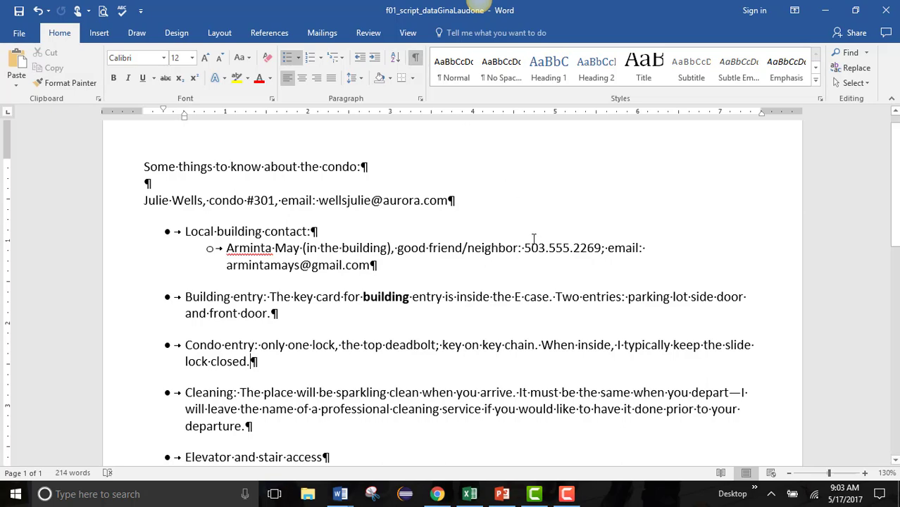
{"action": "scroll", "coordinate": [283, 409], "scroll_direction": "down", "scroll_amount": 5}
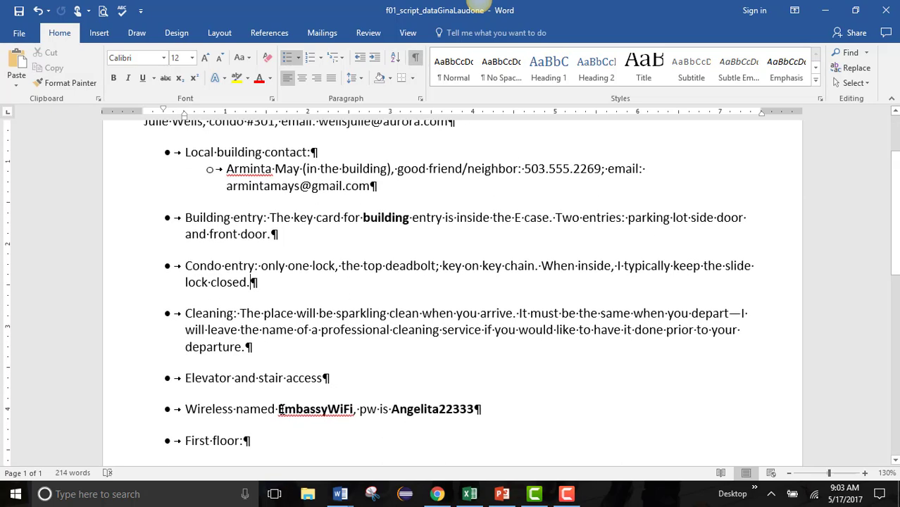
{"action": "scroll", "coordinate": [282, 409], "scroll_direction": "up", "scroll_amount": 6}
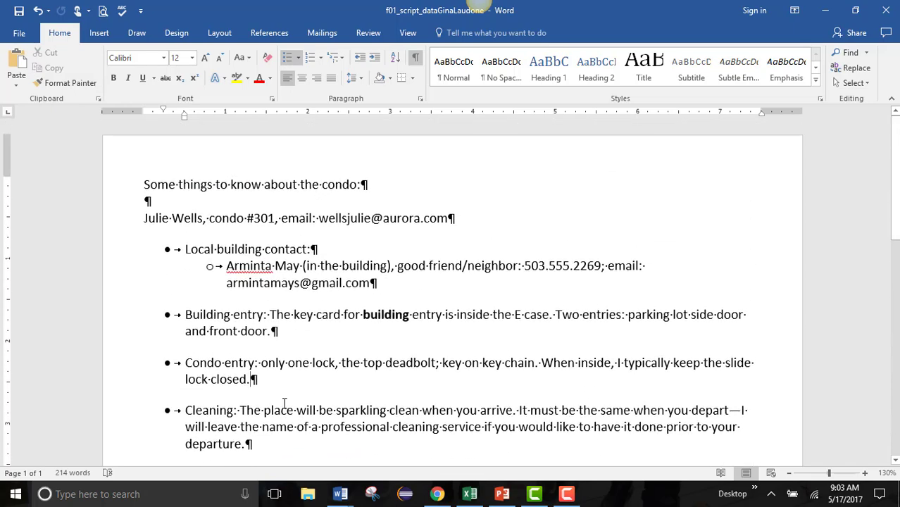
{"action": "left_click", "coordinate": [151, 201]}
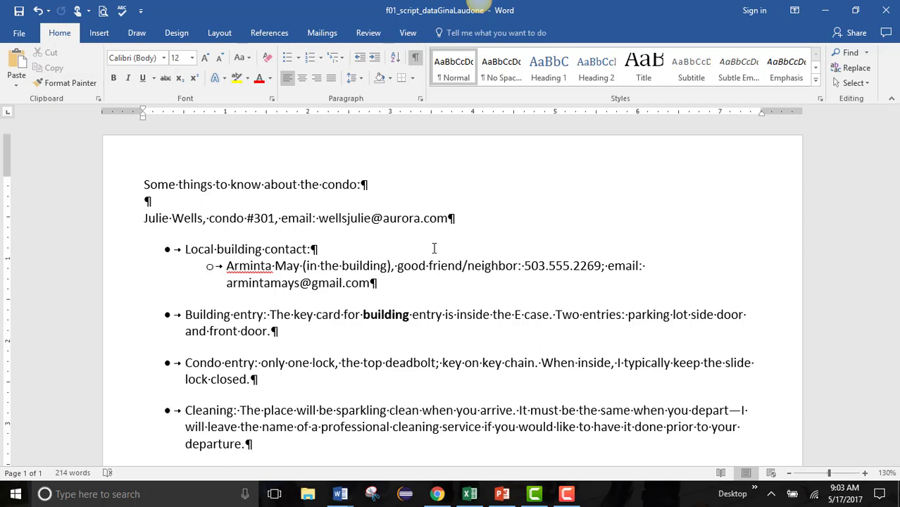
{"action": "left_click", "coordinate": [277, 184]}
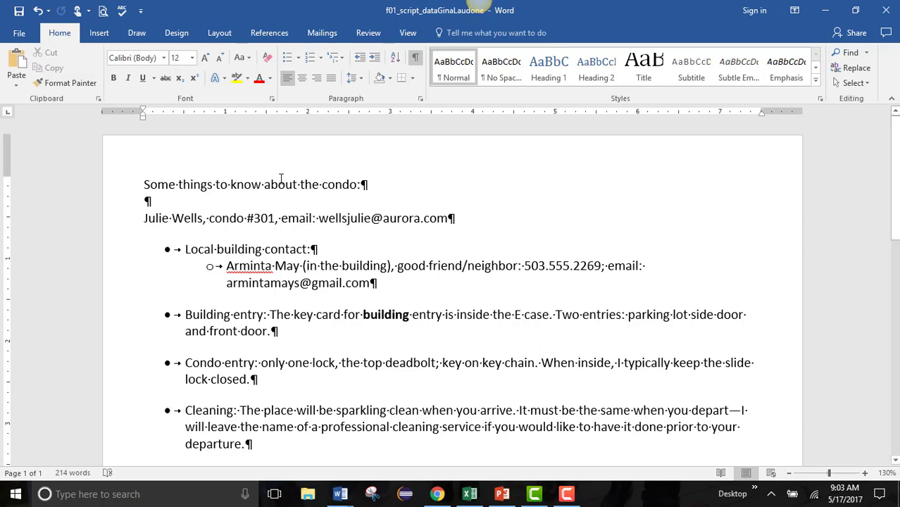
{"action": "left_click", "coordinate": [172, 202]}
Set the font of the whole Laundry paragraph under First floor to Bodoni MT
{"action": "scroll", "coordinate": [389, 310], "scroll_direction": "down", "scroll_amount": 1}
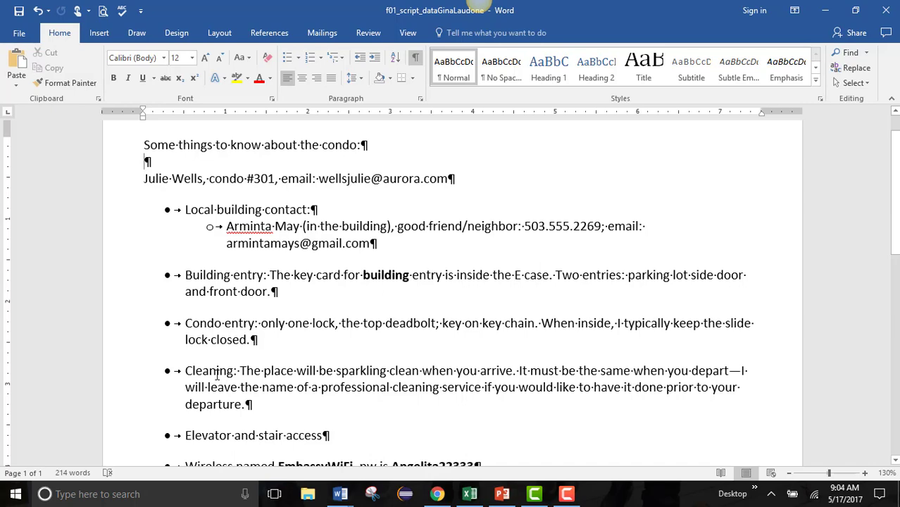
{"action": "scroll", "coordinate": [217, 373], "scroll_direction": "down", "scroll_amount": 3}
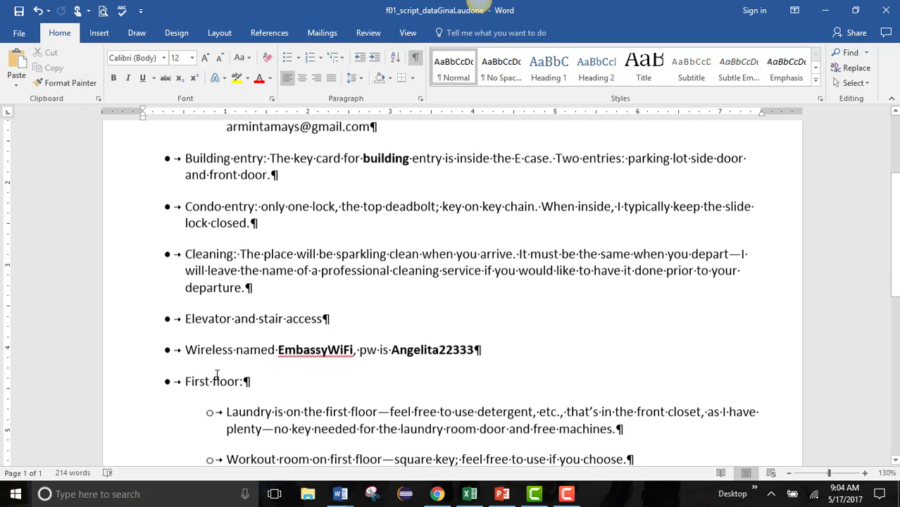
{"action": "scroll", "coordinate": [217, 373], "scroll_direction": "down", "scroll_amount": 1}
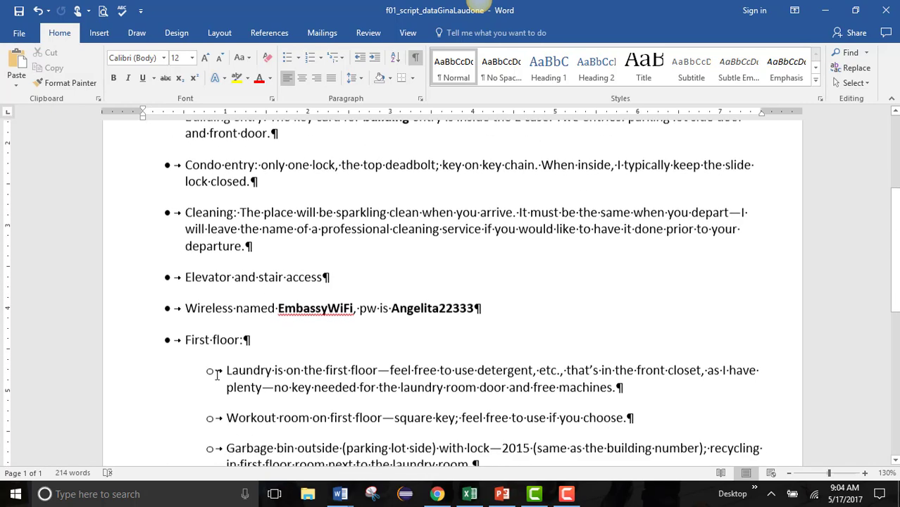
{"action": "double_click", "coordinate": [123, 380]}
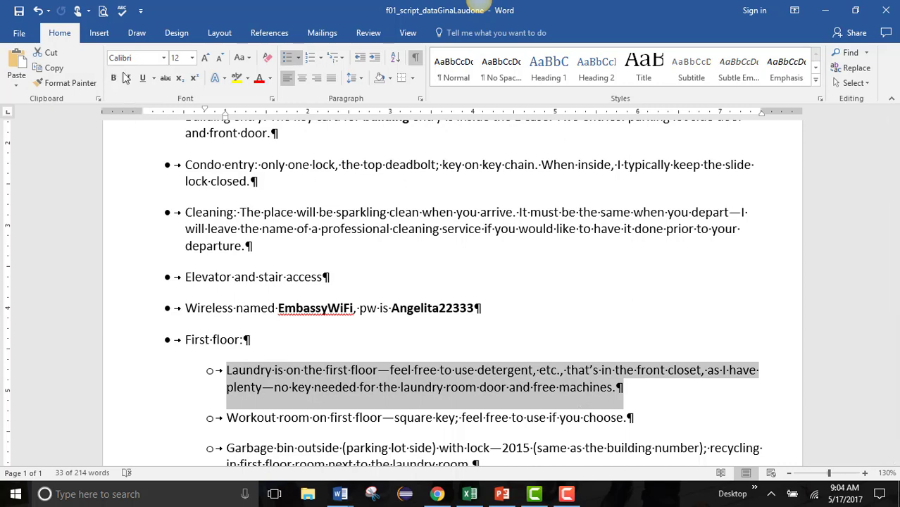
{"action": "left_click", "coordinate": [164, 58]}
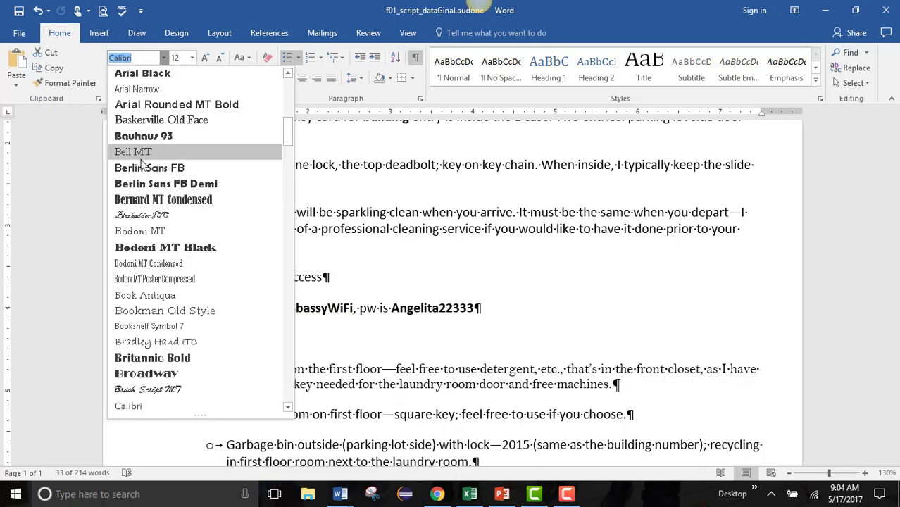
{"action": "left_click", "coordinate": [140, 232]}
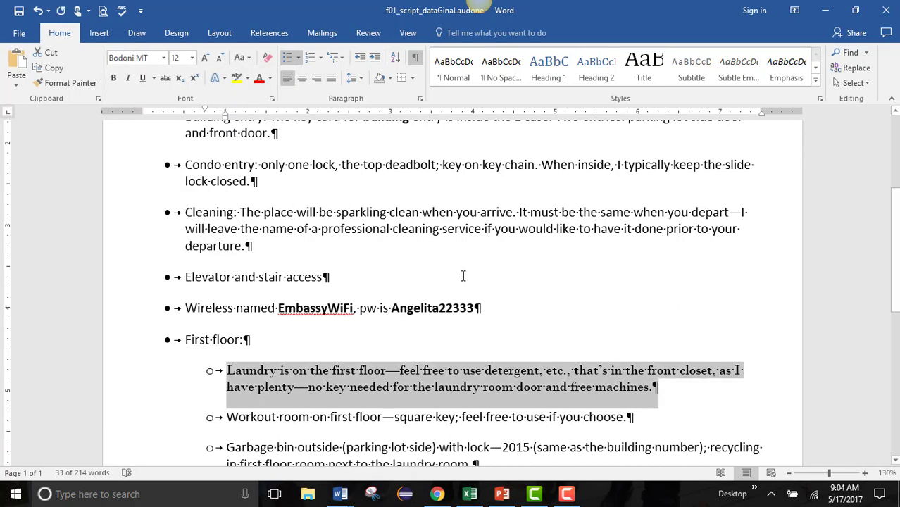